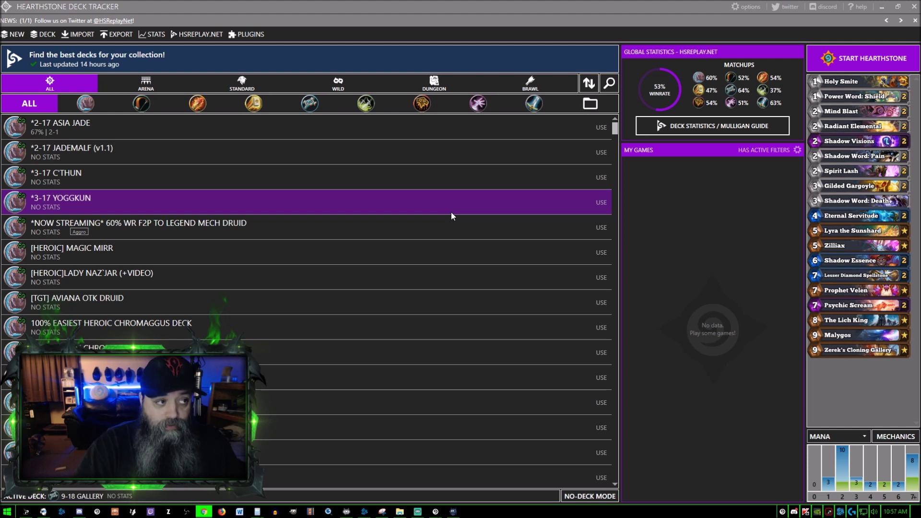
Bring up the HSReplay.net browser window over the Hearthstone Deck Tracker
{"action": "left_click", "coordinate": [48, 67]}
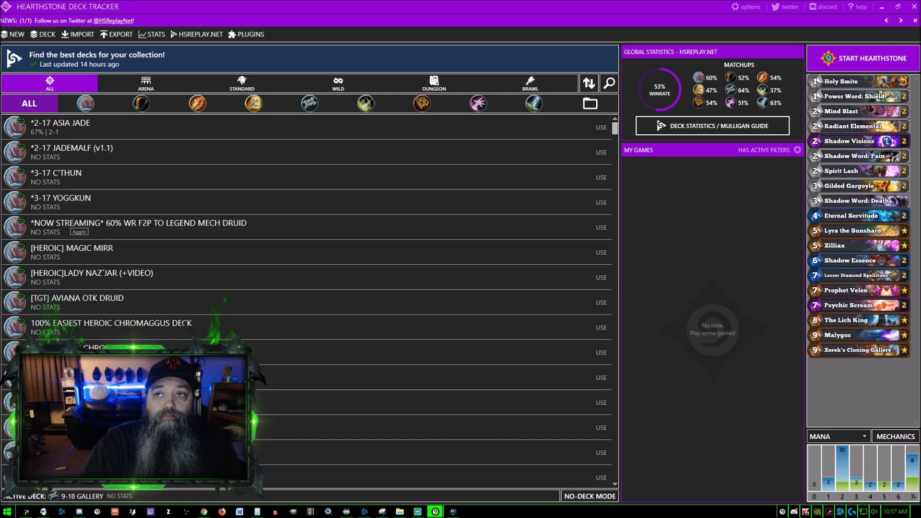
{"action": "key", "text": "alt+Tab"}
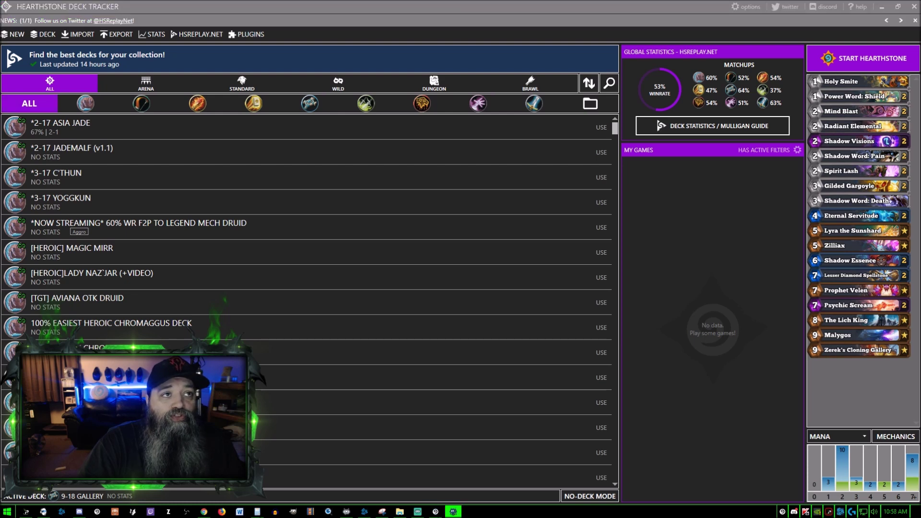
{"action": "key", "text": "alt+Tab"}
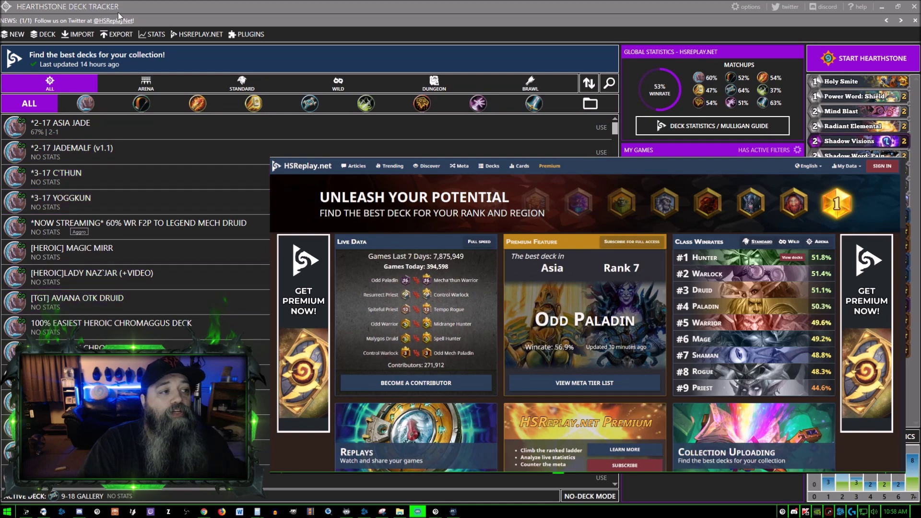
Search the Hearthstone Deck Tracker deck list for "9-18"
{"action": "left_click", "coordinate": [159, 7]}
{"action": "scroll", "coordinate": [177, 229], "scroll_direction": "down", "scroll_amount": 6}
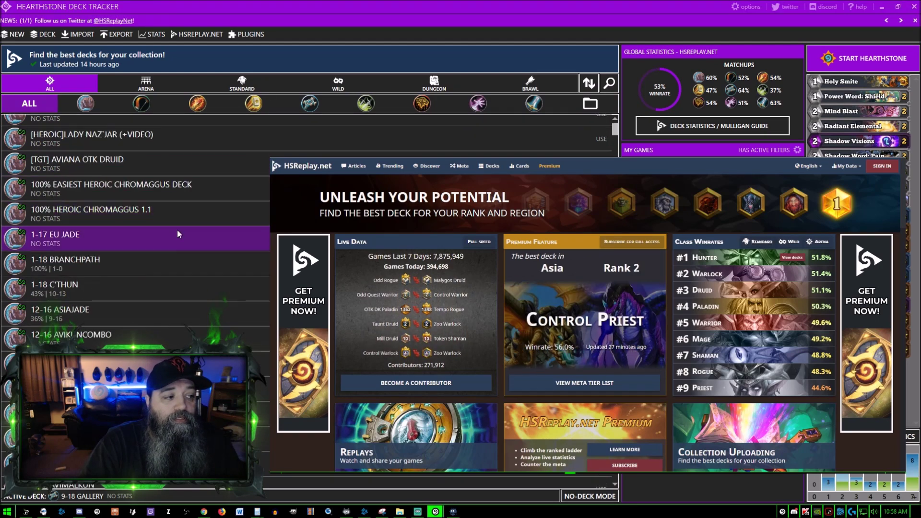
{"action": "scroll", "coordinate": [185, 232], "scroll_direction": "up", "scroll_amount": 6}
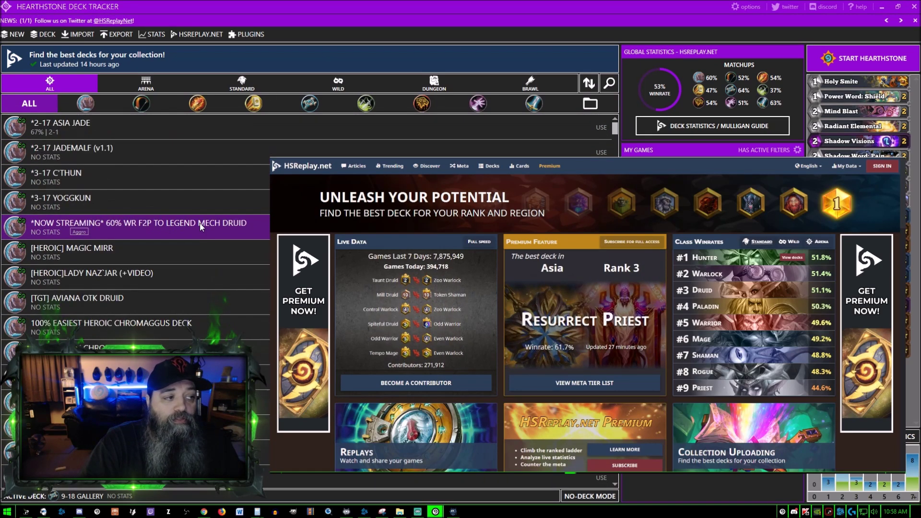
{"action": "left_click", "coordinate": [609, 87]}
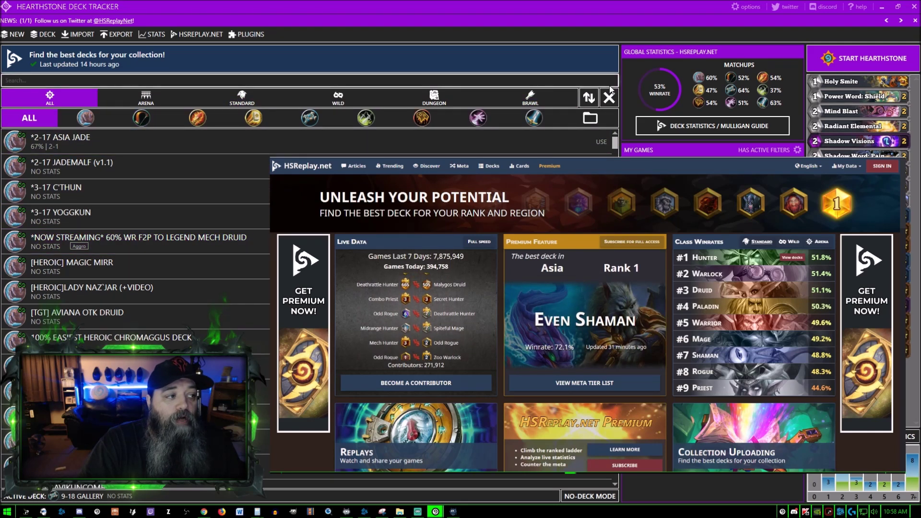
{"action": "type", "text": "9"}
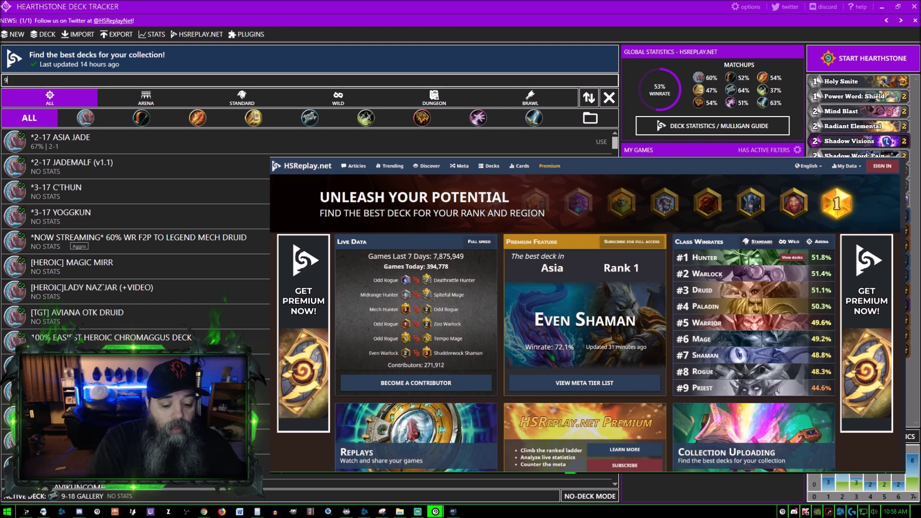
{"action": "type", "text": "-19"}
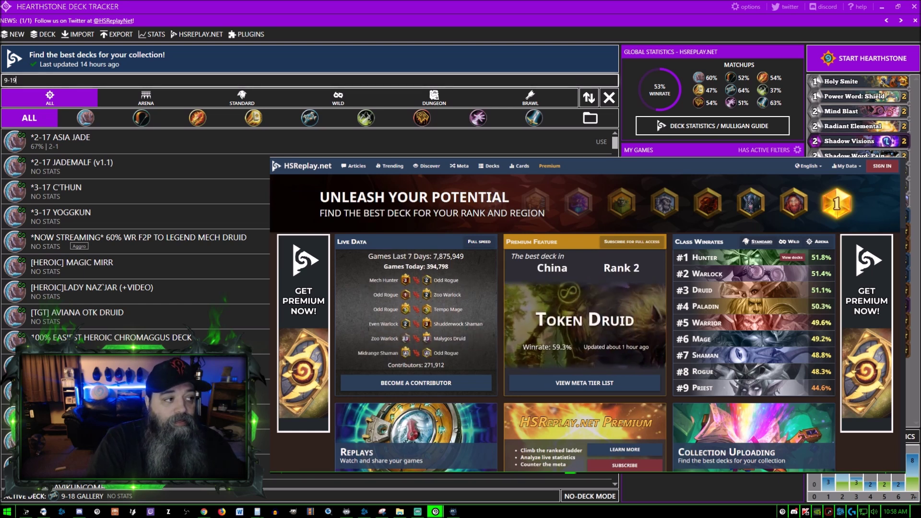
{"action": "key", "text": "BackSpace"}
{"action": "type", "text": "8"}
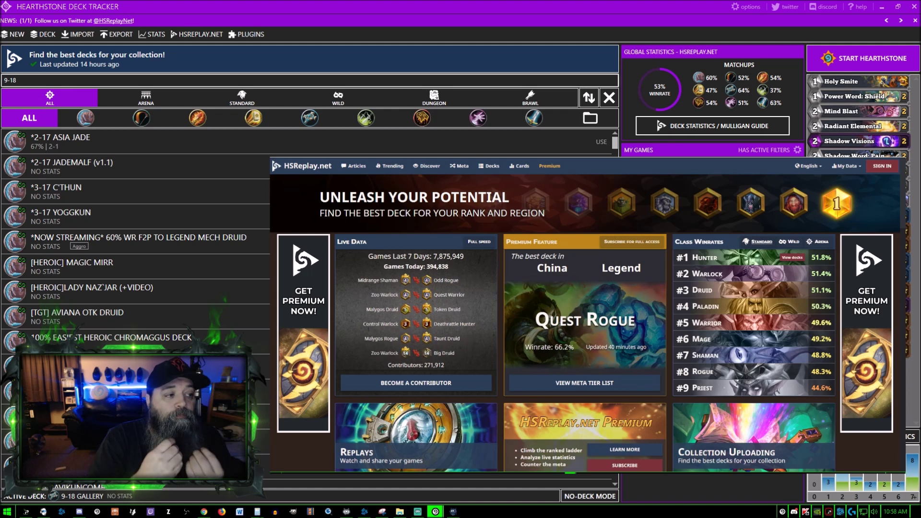
{"action": "key", "text": "Return"}
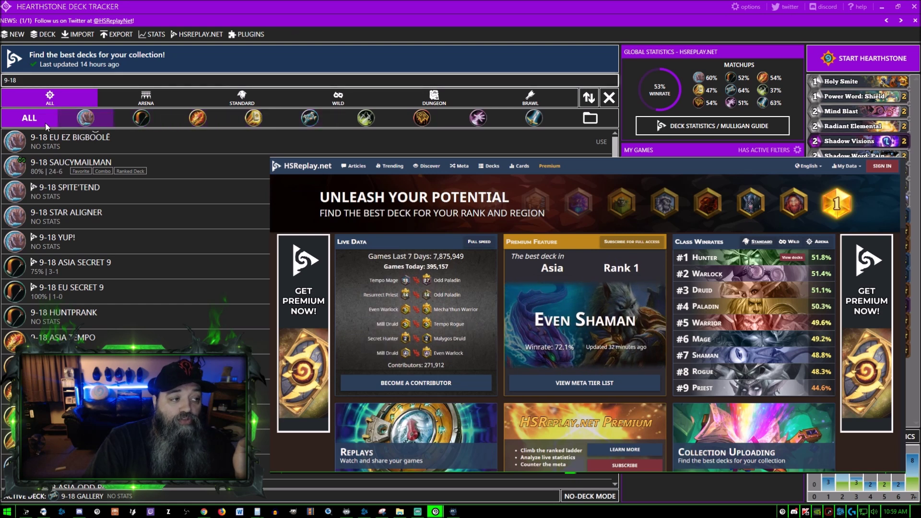
Filter the 9-18 decks by Warrior and Shaman together, and switch the class filter to Rogue alone
{"action": "left_click", "coordinate": [263, 141]}
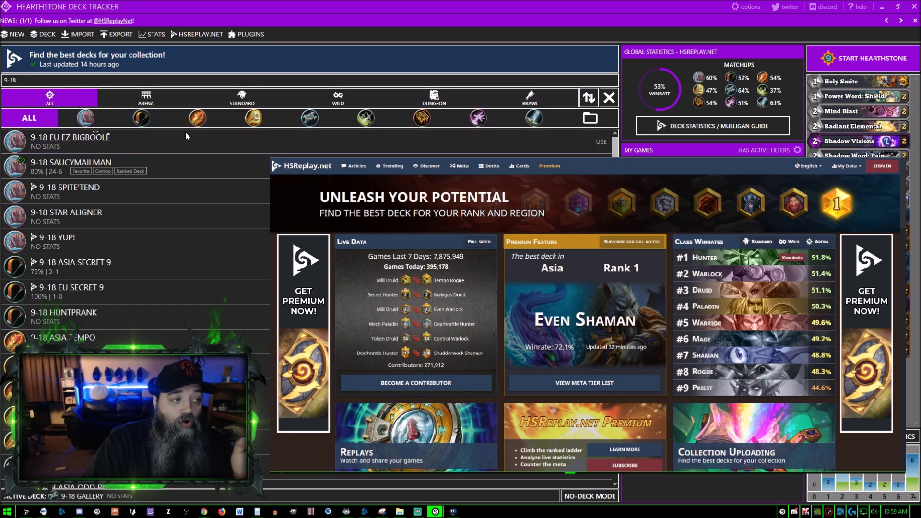
{"action": "left_click", "coordinate": [534, 118]}
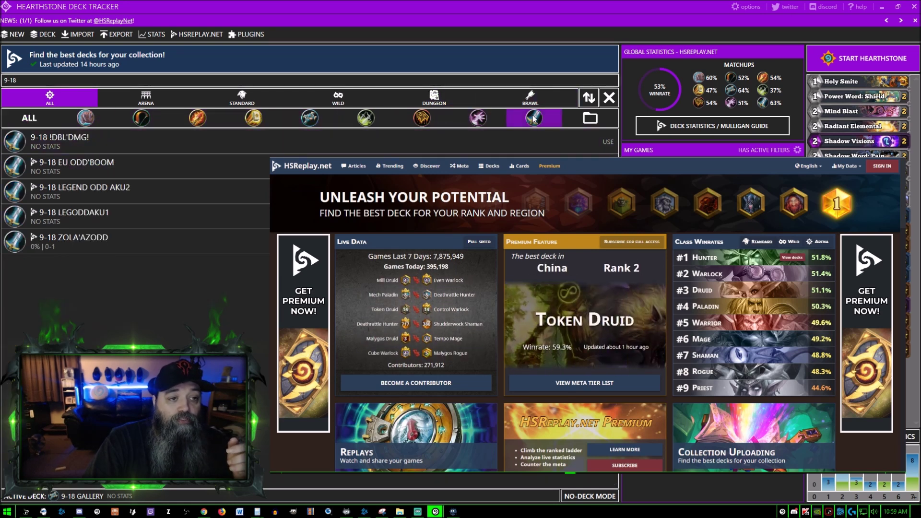
{"action": "left_click", "coordinate": [422, 118], "text": "ctrl"}
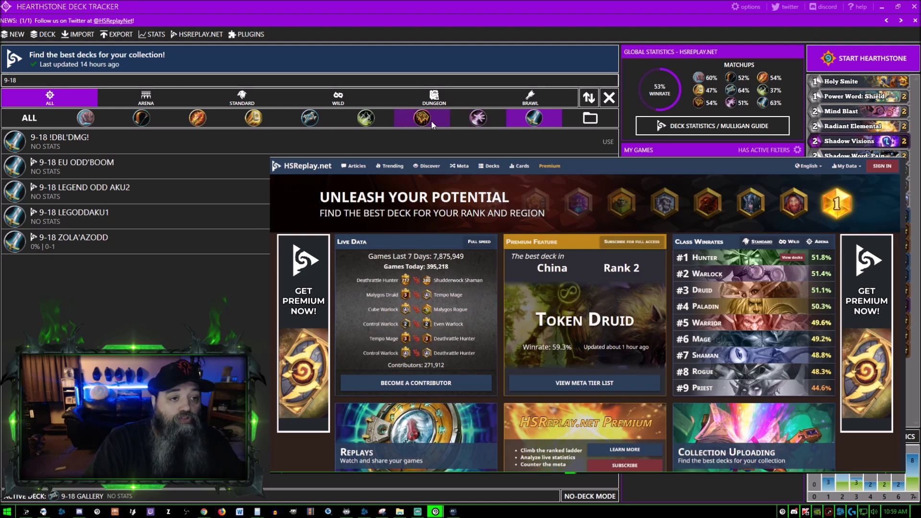
{"action": "left_click", "coordinate": [450, 143]}
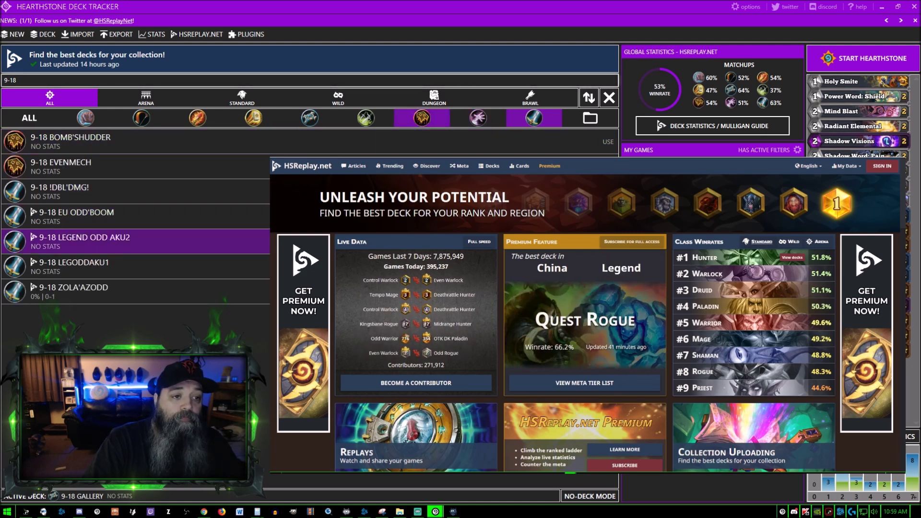
{"action": "left_click", "coordinate": [372, 122], "text": "ctrl"}
{"action": "left_click", "coordinate": [372, 122]}
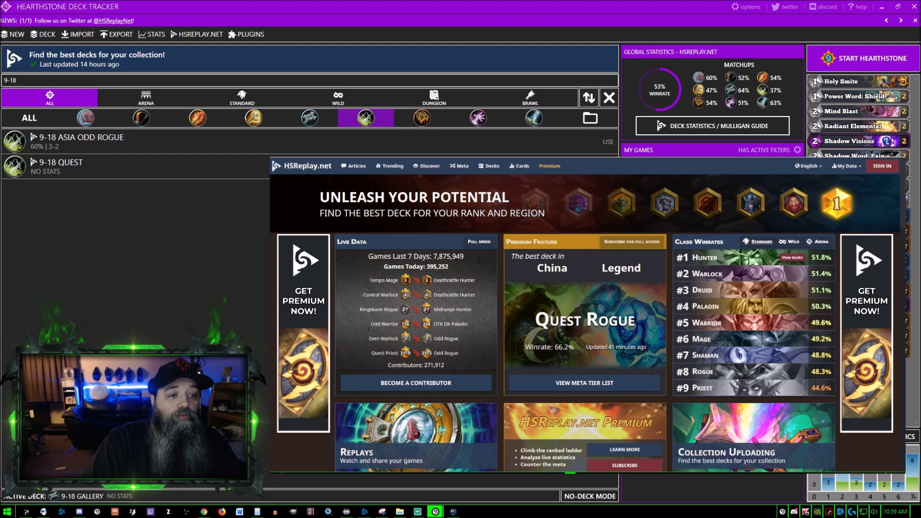
Filter the 9-18 decks by Mage, Warlock and Warrior together, and select the 9-18 EU BUB N YUM deck
{"action": "left_click", "coordinate": [534, 118]}
{"action": "left_click", "coordinate": [477, 118], "text": "ctrl"}
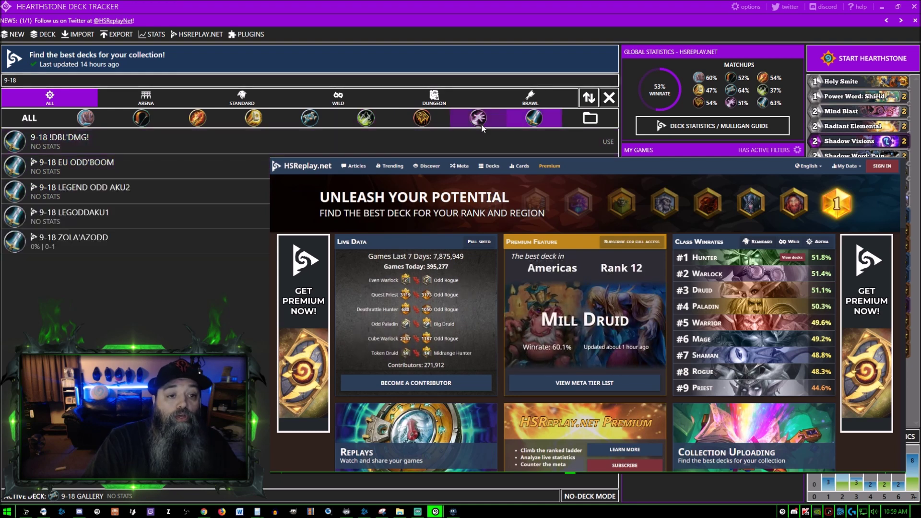
{"action": "left_click", "coordinate": [253, 118], "text": "ctrl"}
{"action": "left_click", "coordinate": [216, 116], "text": "ctrl"}
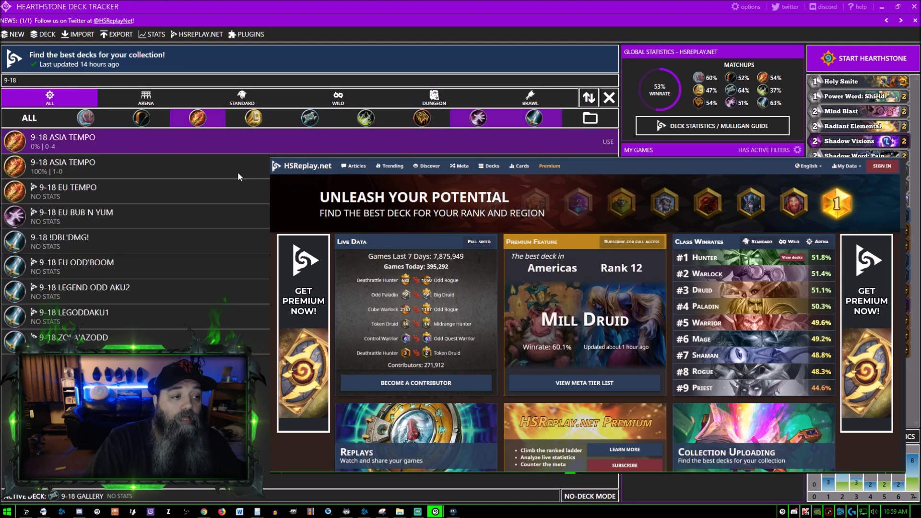
{"action": "left_click", "coordinate": [36, 215]}
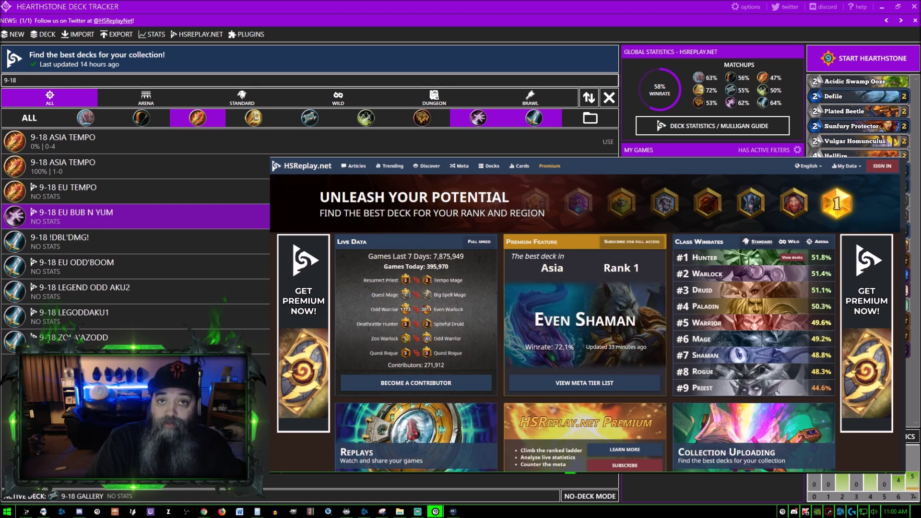
Sign in to HSReplay.net with Blizzard for the US / EU / SEA region and switch to the signed-in user's Americas Hearthstone account
{"action": "left_click", "coordinate": [881, 166]}
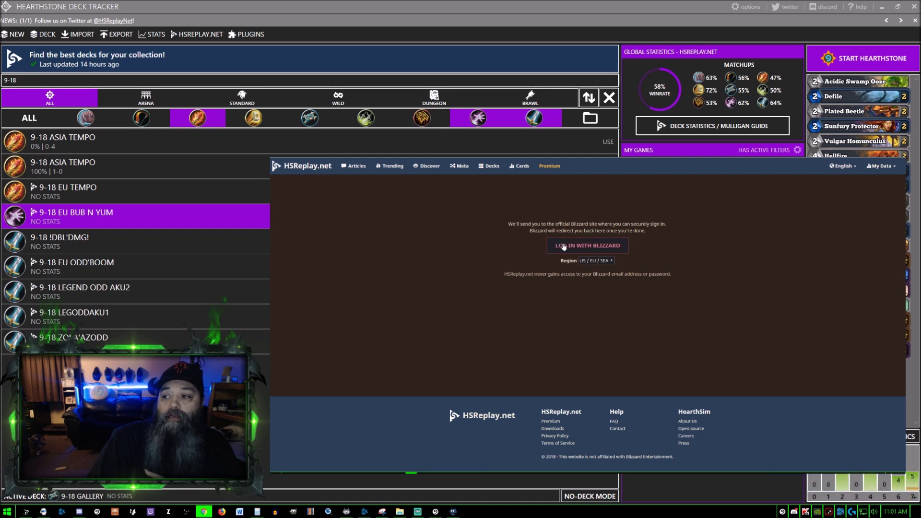
{"action": "left_click", "coordinate": [564, 246]}
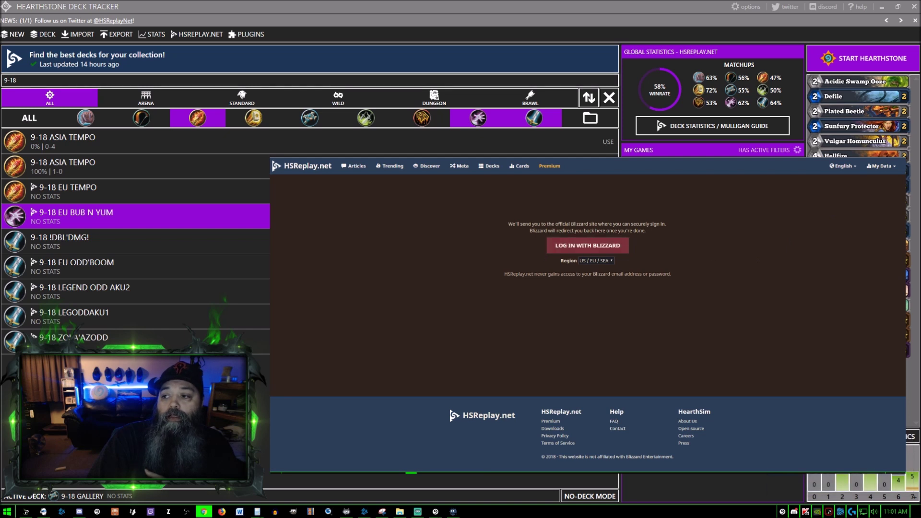
{"action": "left_click", "coordinate": [568, 249]}
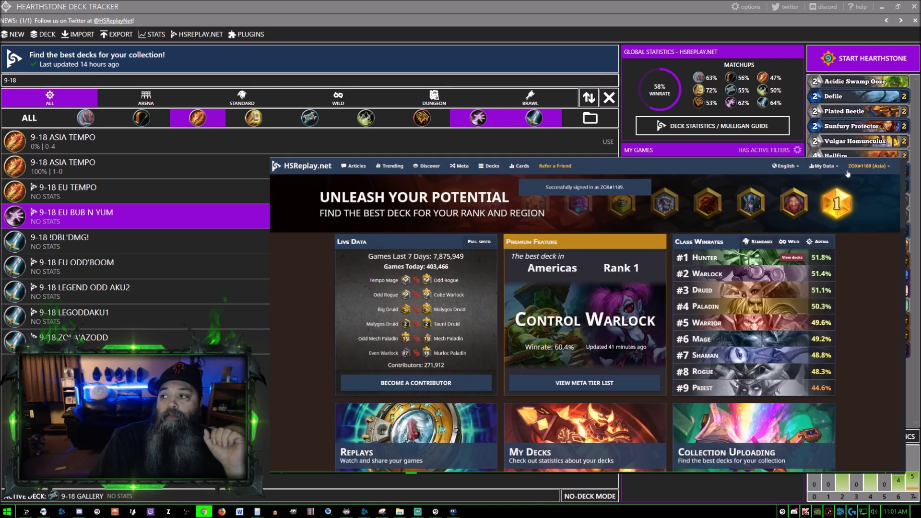
{"action": "left_click", "coordinate": [874, 168]}
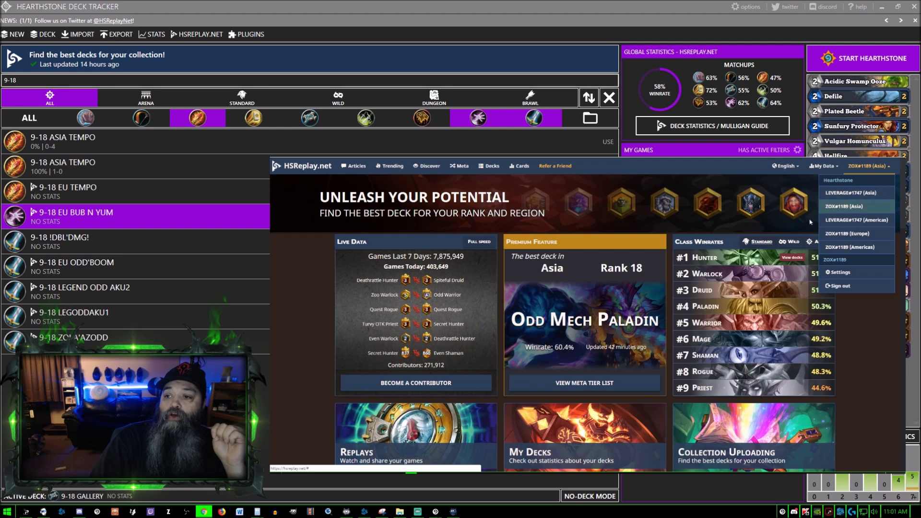
{"action": "left_click", "coordinate": [862, 174]}
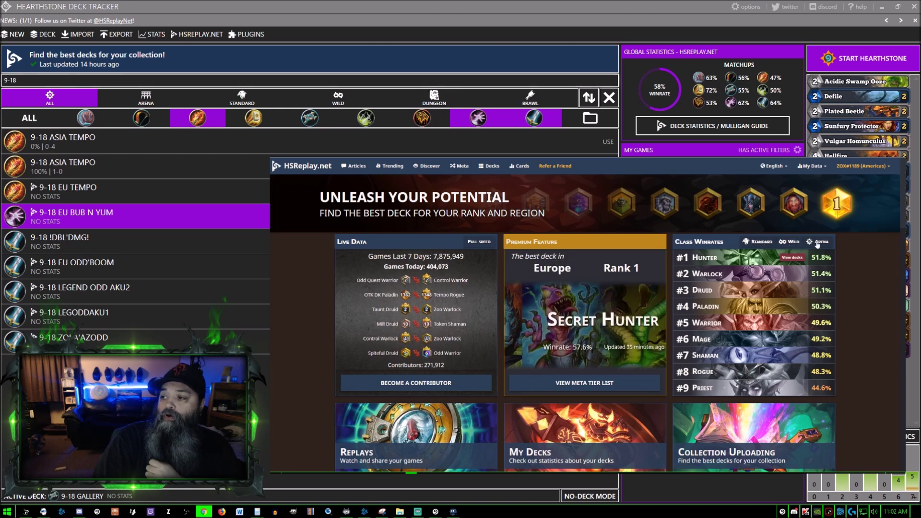
View the Meta tier list and the Premium referral page, and return to the HSReplay.net home page
{"action": "left_click", "coordinate": [462, 168]}
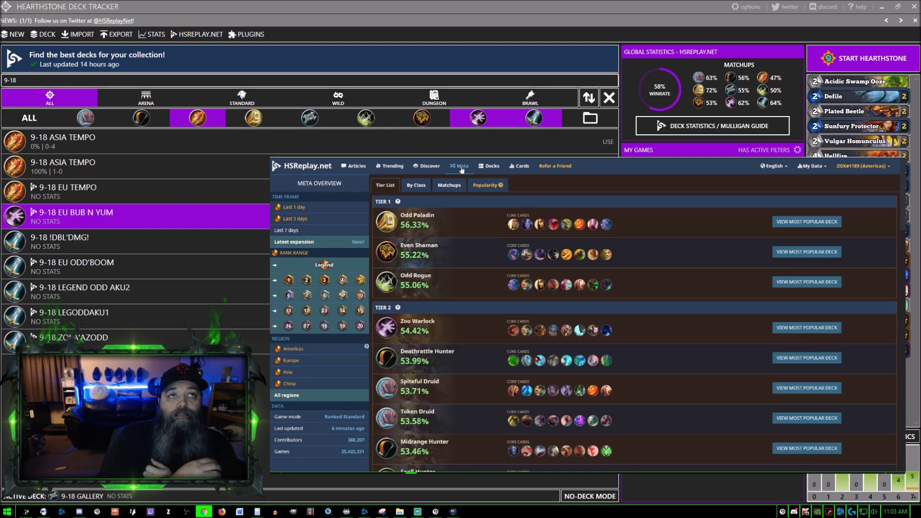
{"action": "left_click", "coordinate": [549, 168]}
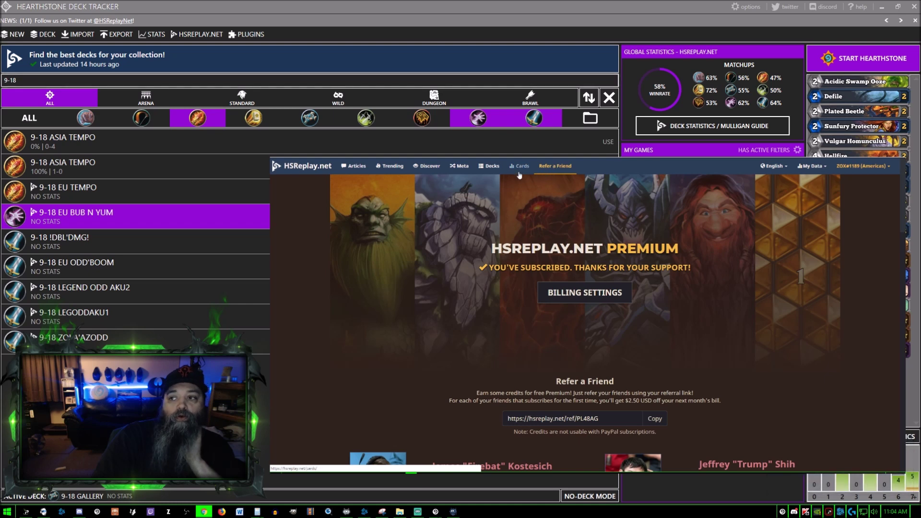
{"action": "left_click", "coordinate": [305, 172]}
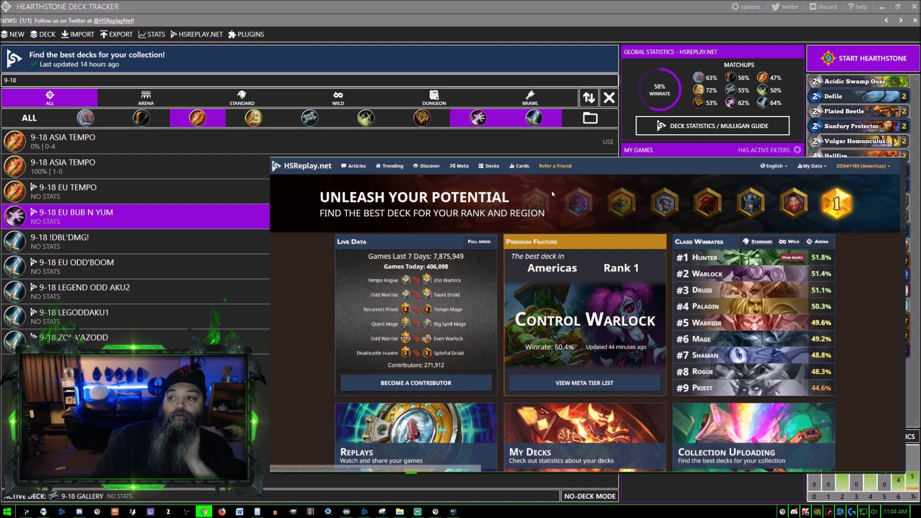
Filter the Meta tier list to the last 7 days, Legend rank and the Europe region
{"action": "left_click", "coordinate": [463, 169]}
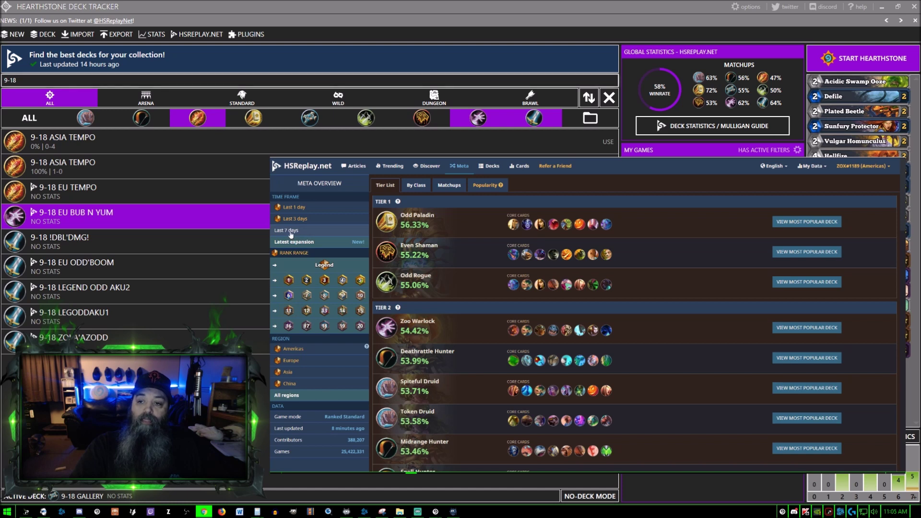
{"action": "left_click", "coordinate": [290, 233]}
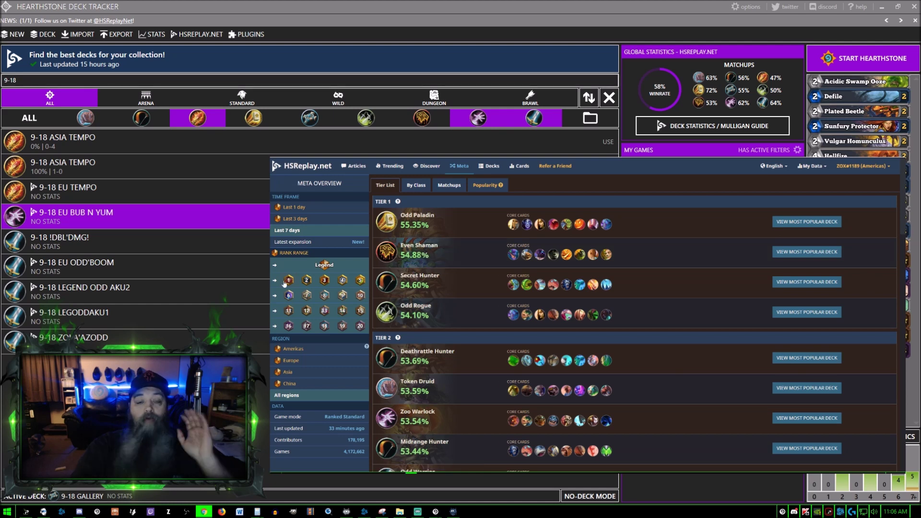
{"action": "left_click", "coordinate": [314, 266]}
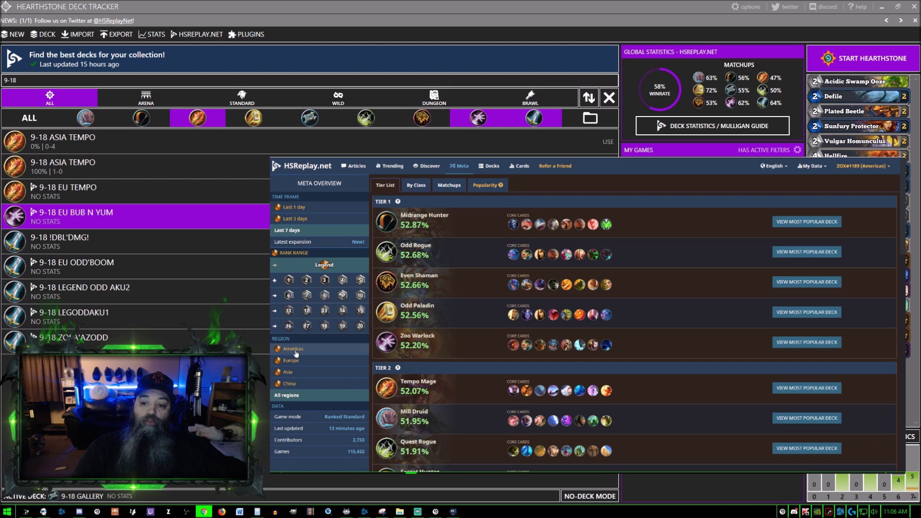
{"action": "left_click", "coordinate": [296, 360]}
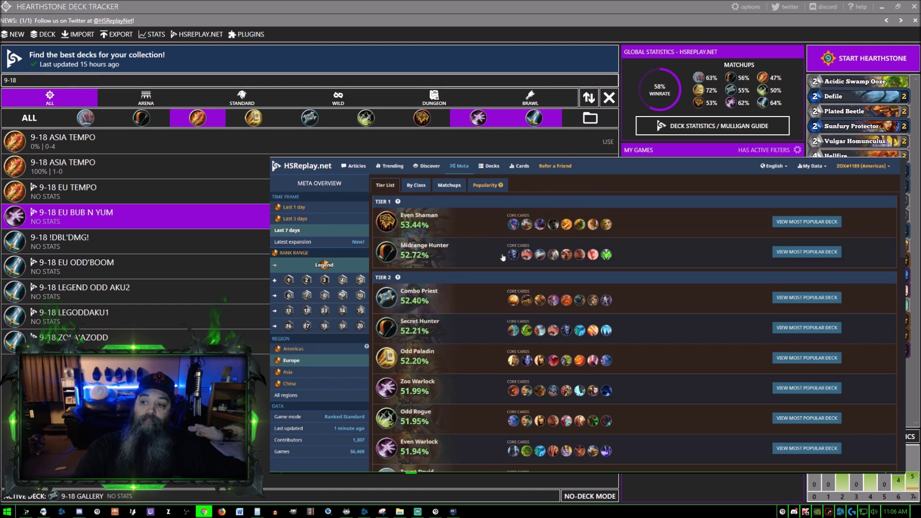
Compare the European Legend tier lists for the last 3 days and the last 7 days, ending on the last 3 days
{"action": "left_click", "coordinate": [297, 220]}
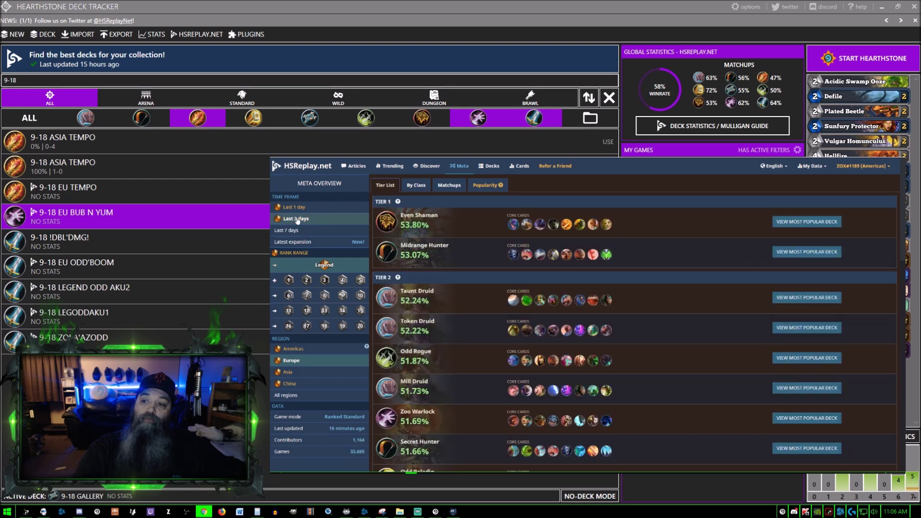
{"action": "left_click", "coordinate": [296, 242]}
{"action": "left_click", "coordinate": [295, 232]}
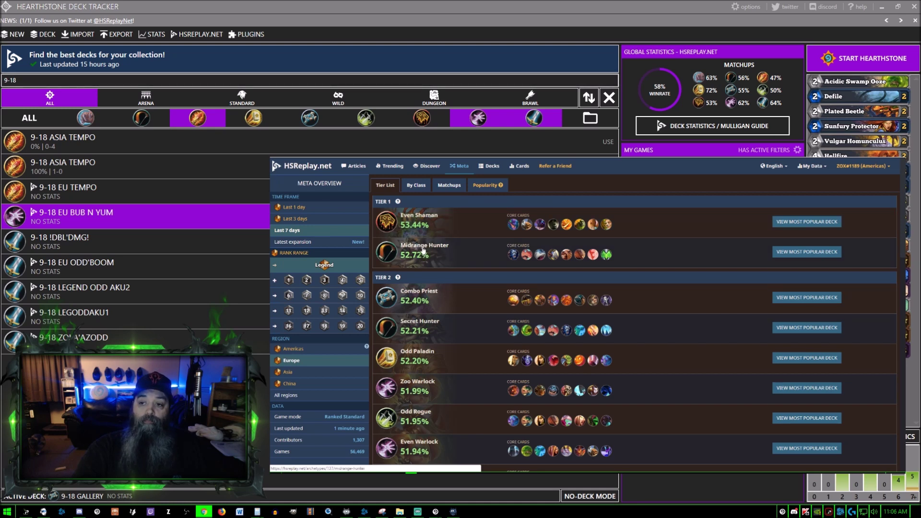
{"action": "left_click", "coordinate": [307, 223]}
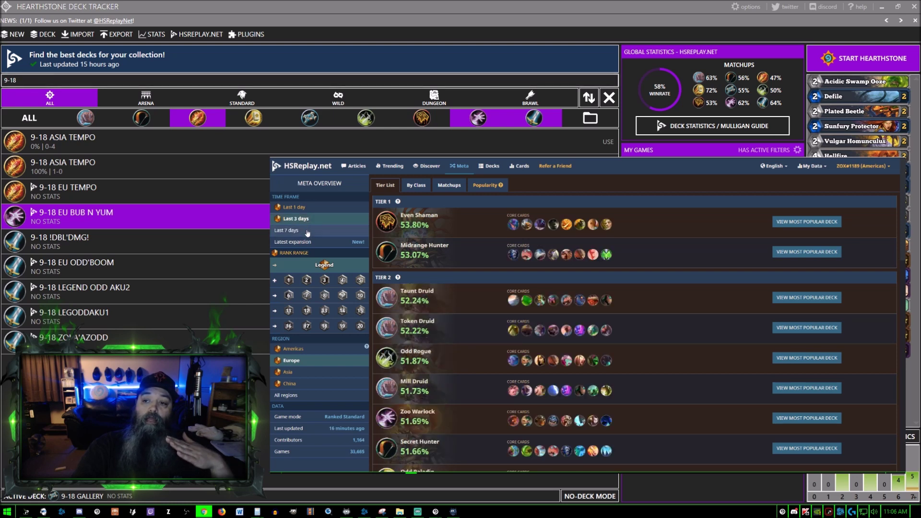
{"action": "left_click", "coordinate": [307, 232]}
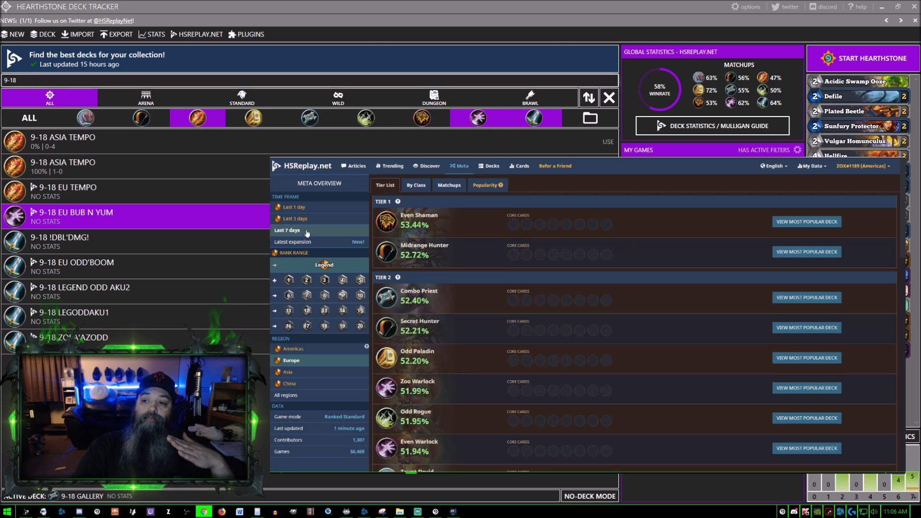
{"action": "left_click", "coordinate": [305, 220]}
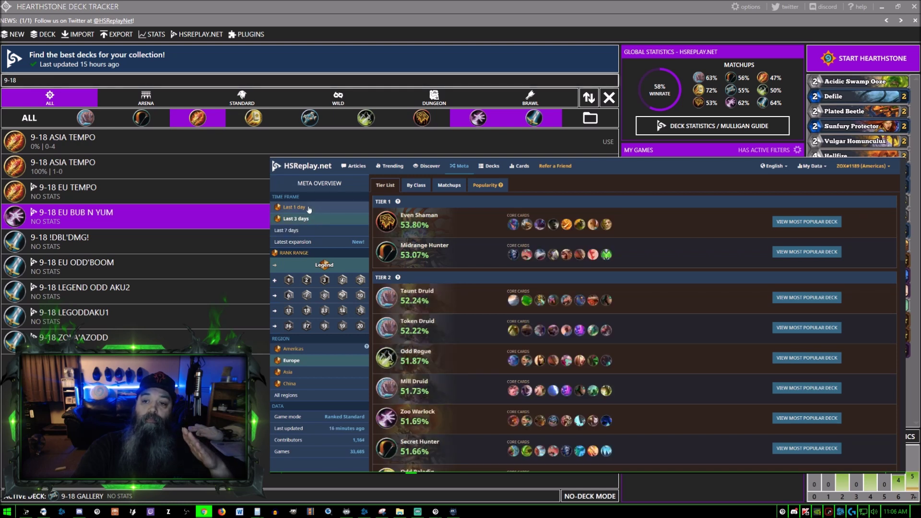
Compare the European Legend tier lists for the last 1 day and the last 3 days, ending on the last 1 day
{"action": "left_click", "coordinate": [309, 210]}
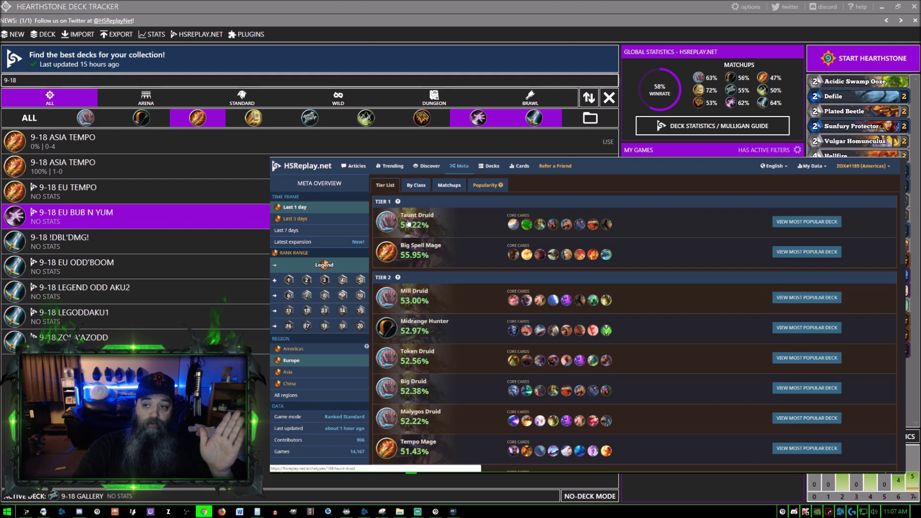
{"action": "left_click", "coordinate": [307, 220]}
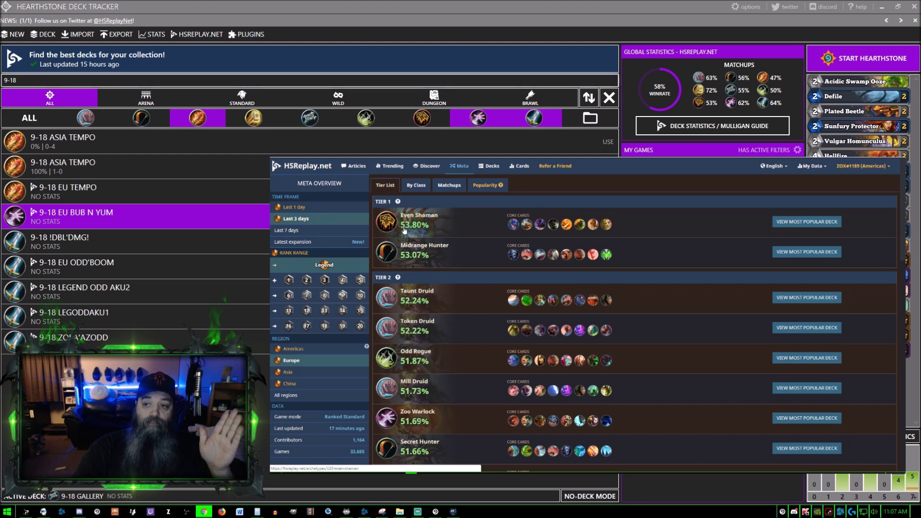
{"action": "left_click", "coordinate": [295, 208]}
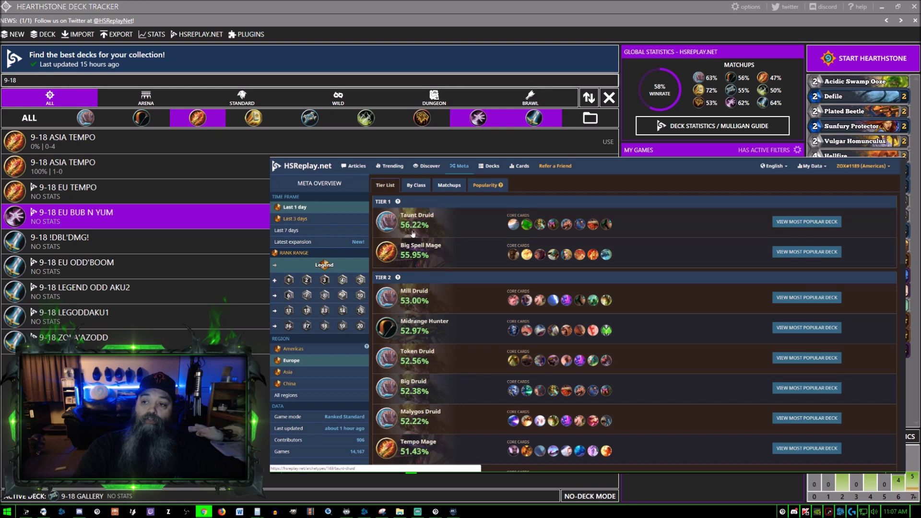
Open the most popular Taunt Druid deck from Tier 1 and copy it to Hearthstone
{"action": "mouse_move", "coordinate": [527, 227]}
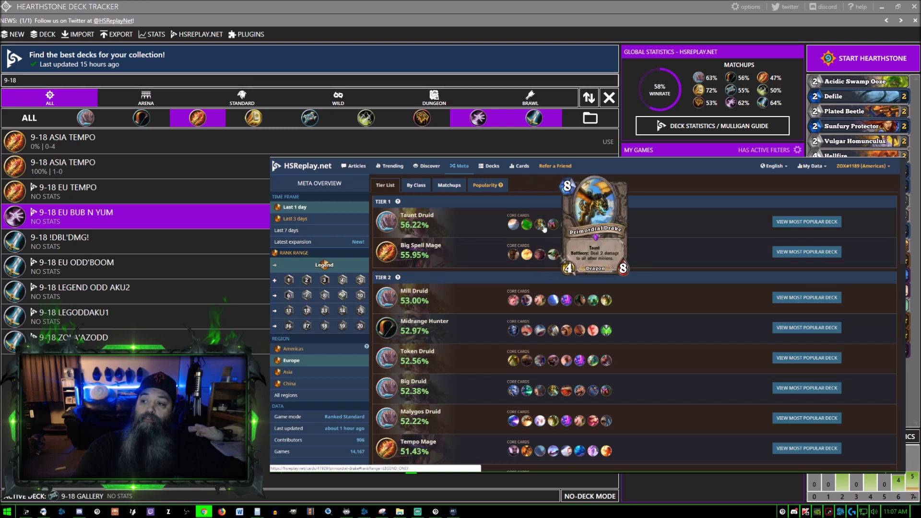
{"action": "left_click", "coordinate": [803, 224]}
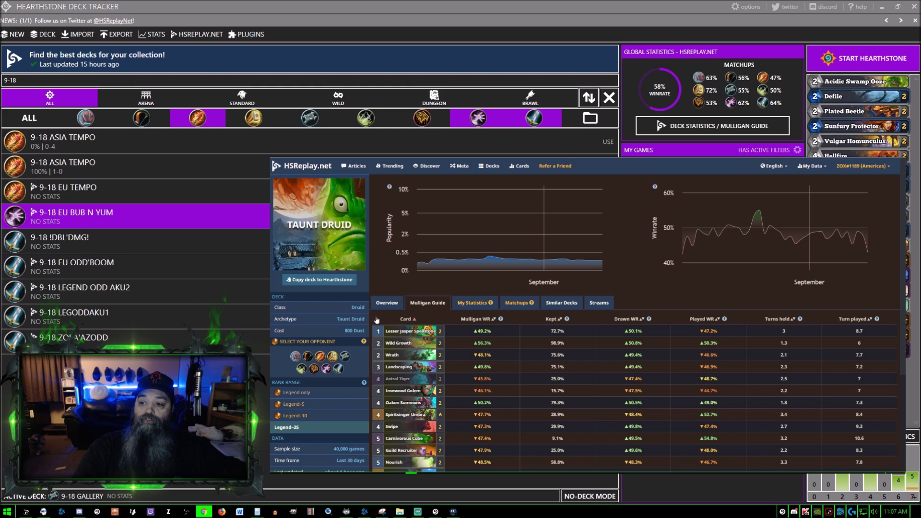
{"action": "scroll", "coordinate": [377, 320], "scroll_direction": "down", "scroll_amount": 2}
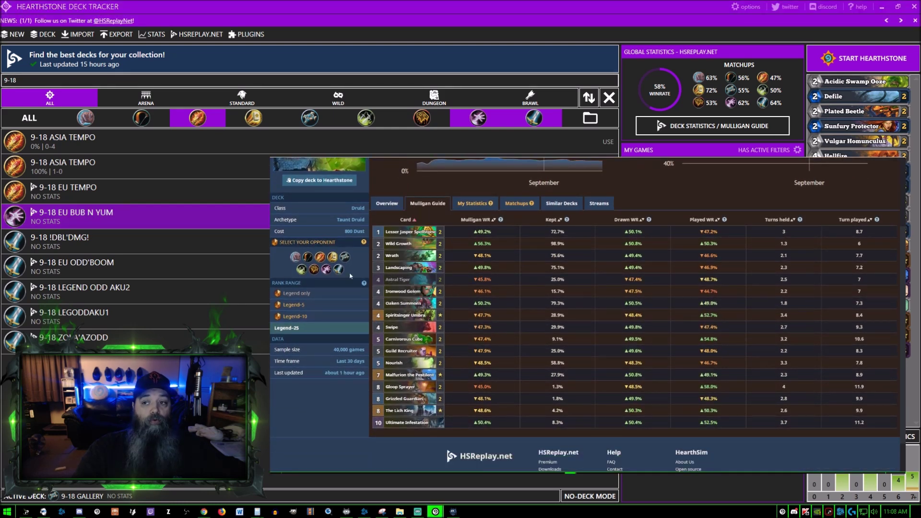
{"action": "left_click", "coordinate": [308, 181]}
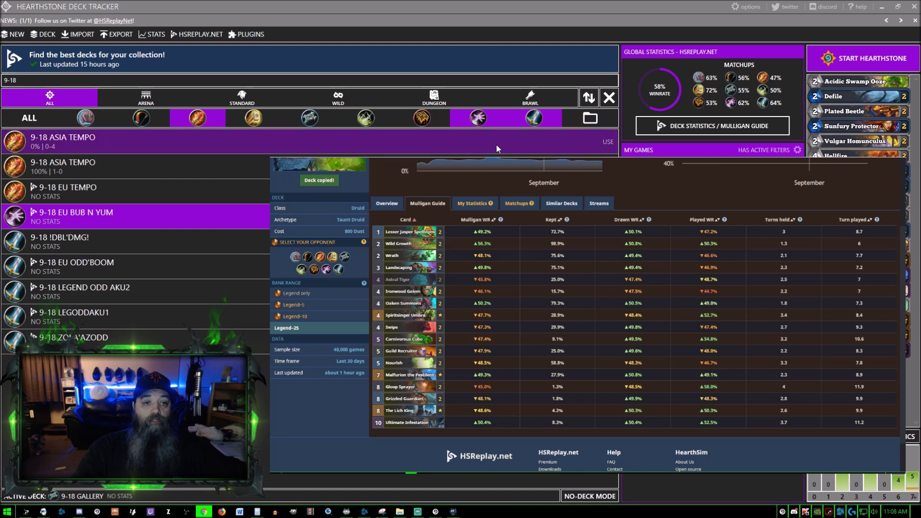
Switch to Hearthstone Deck Tracker and import the copied Taunt Druid deck with the Save only option
{"action": "left_click", "coordinate": [79, 34]}
{"action": "left_click", "coordinate": [94, 62]}
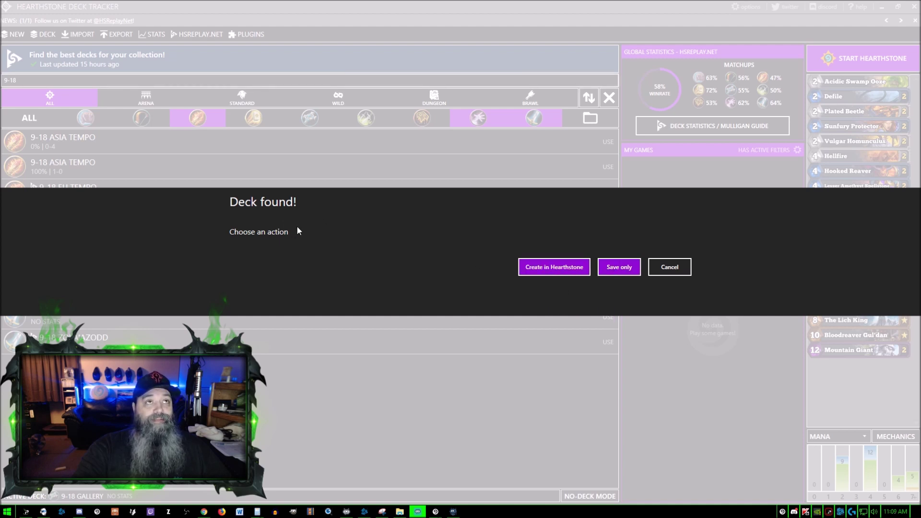
{"action": "left_click", "coordinate": [623, 267]}
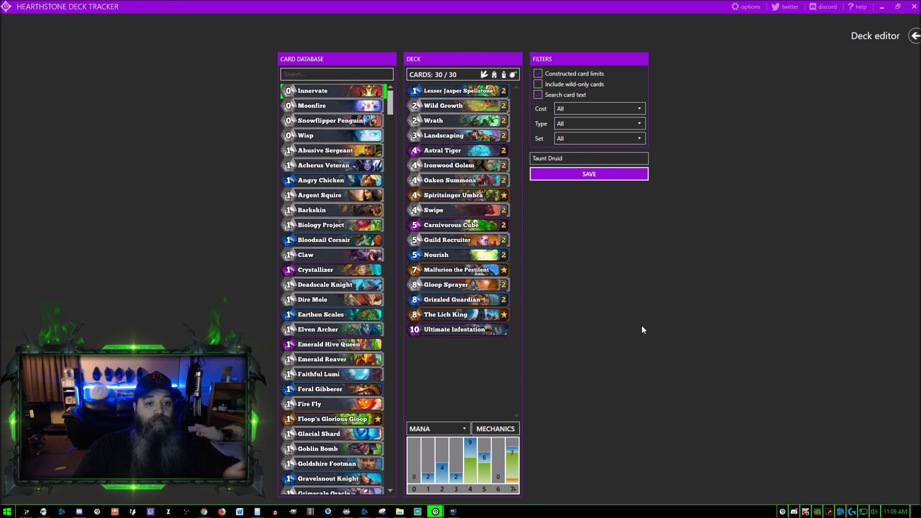
Rename the imported deck "9-18 Taunt Druid" and save it
{"action": "left_click", "coordinate": [533, 160]}
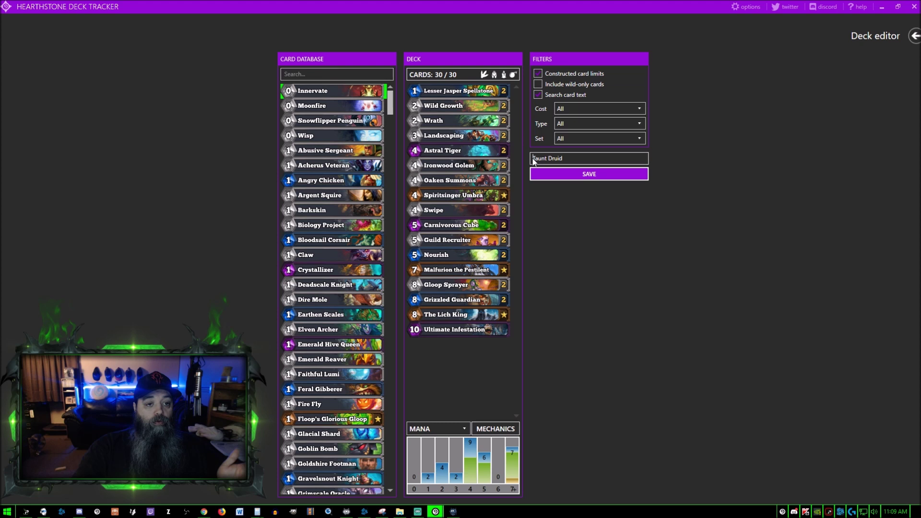
{"action": "type", "text": "9"}
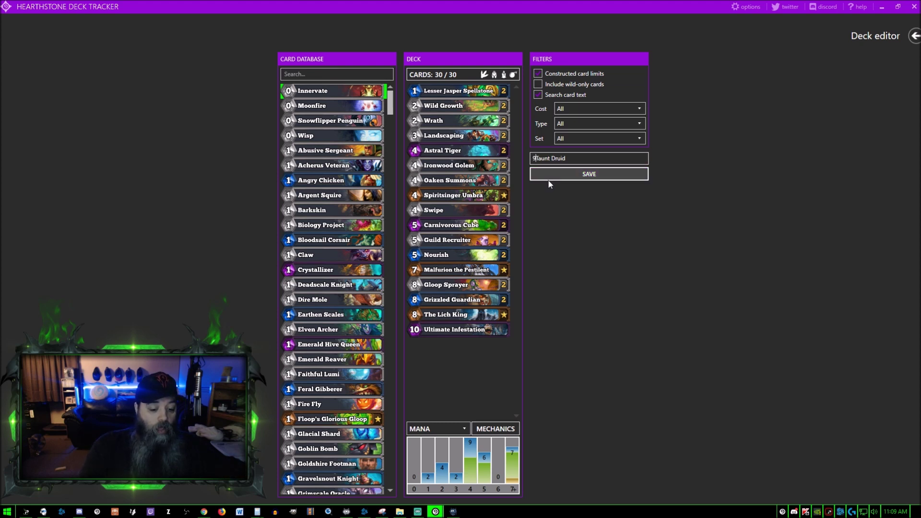
{"action": "type", "text": "-1"}
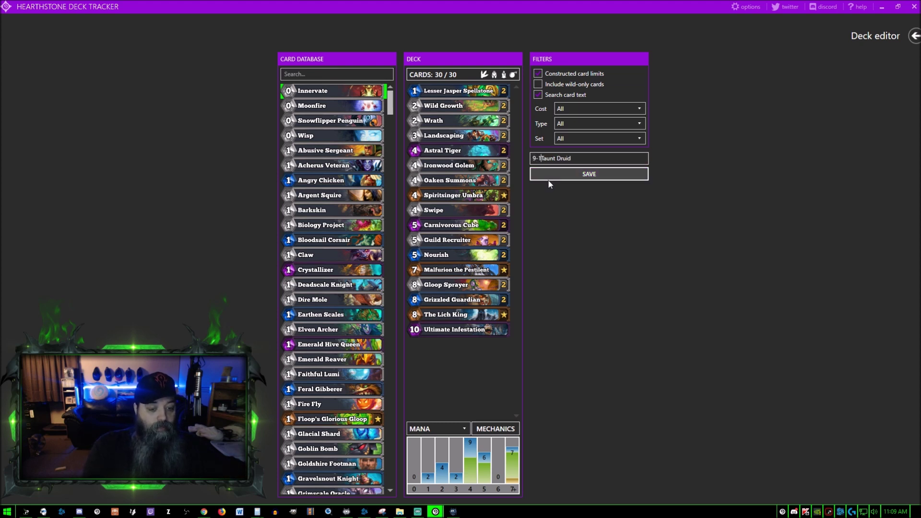
{"action": "type", "text": "8"}
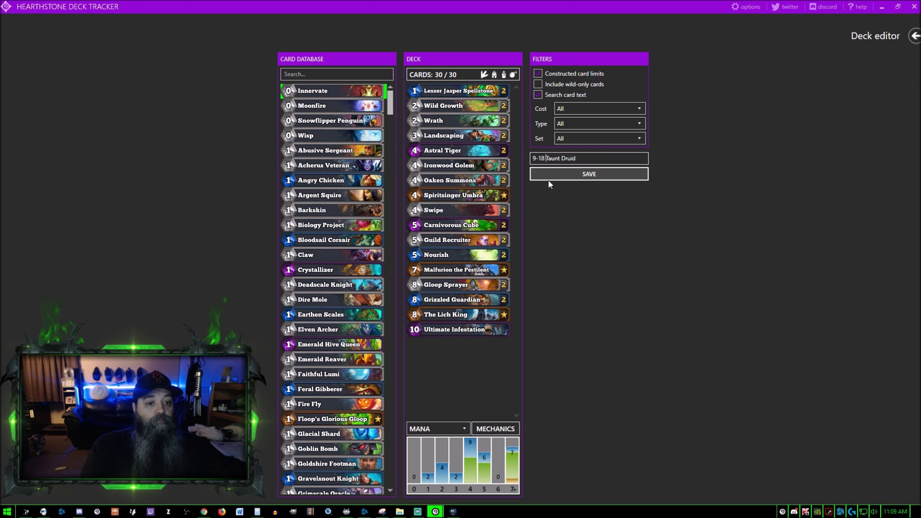
{"action": "left_click", "coordinate": [575, 174]}
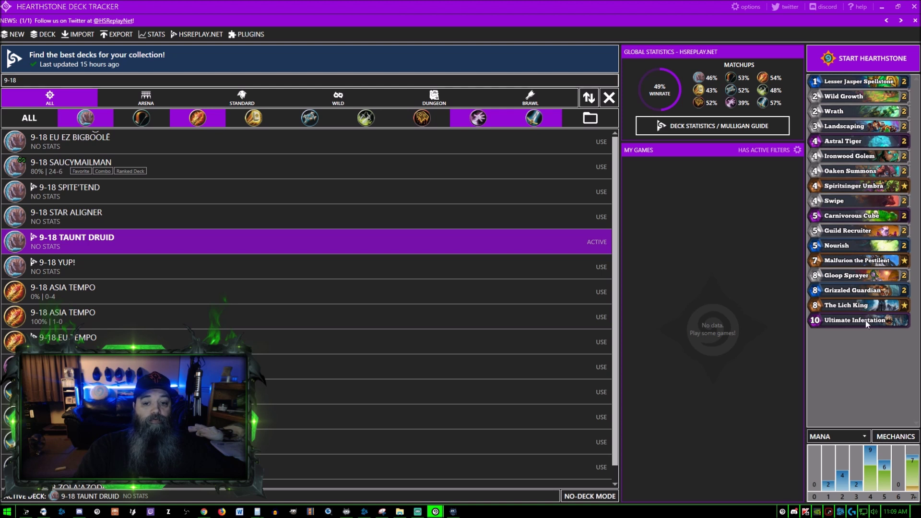
{"action": "right_click", "coordinate": [137, 237]}
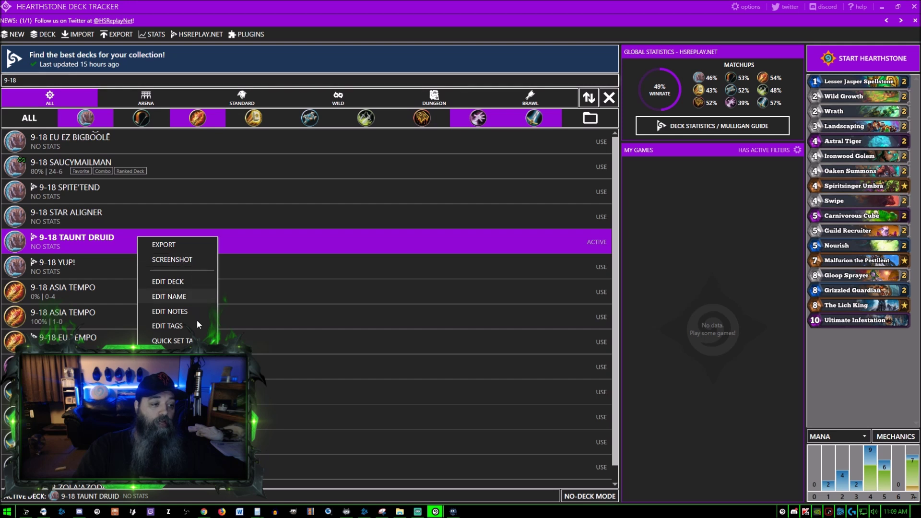
{"action": "left_click", "coordinate": [108, 240]}
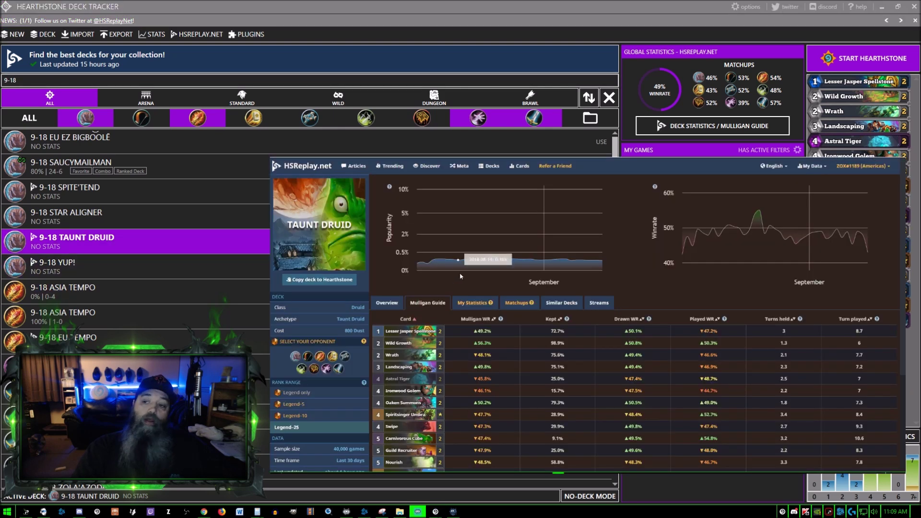
Return to the Taunt Druid deck on HSReplay.net and examine its mulligan guide, overview and class matchups
{"action": "scroll", "coordinate": [460, 275], "scroll_direction": "down", "scroll_amount": 2}
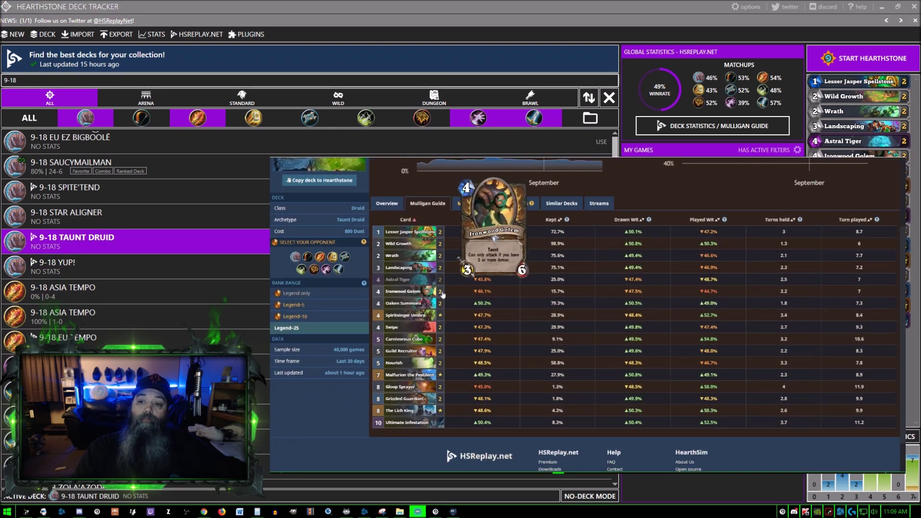
{"action": "scroll", "coordinate": [451, 281], "scroll_direction": "up", "scroll_amount": 1}
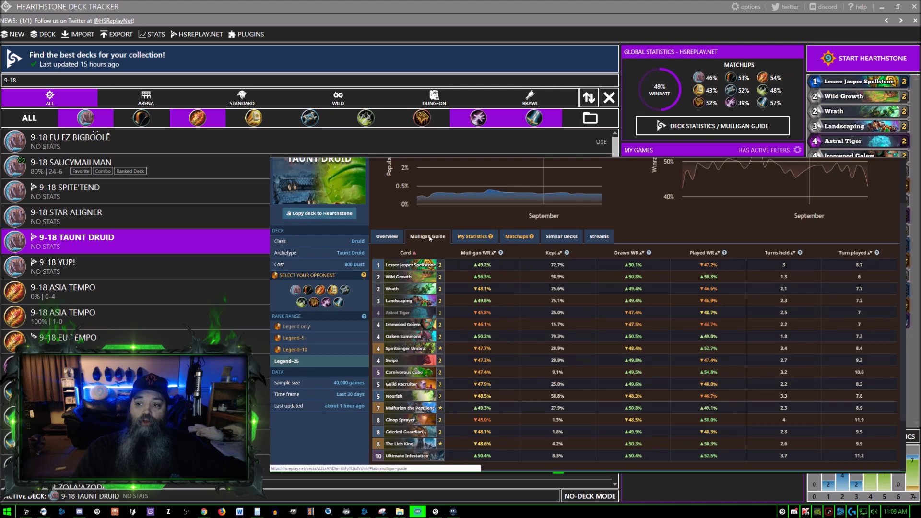
{"action": "left_click", "coordinate": [386, 237]}
{"action": "scroll", "coordinate": [411, 269], "scroll_direction": "down", "scroll_amount": 2}
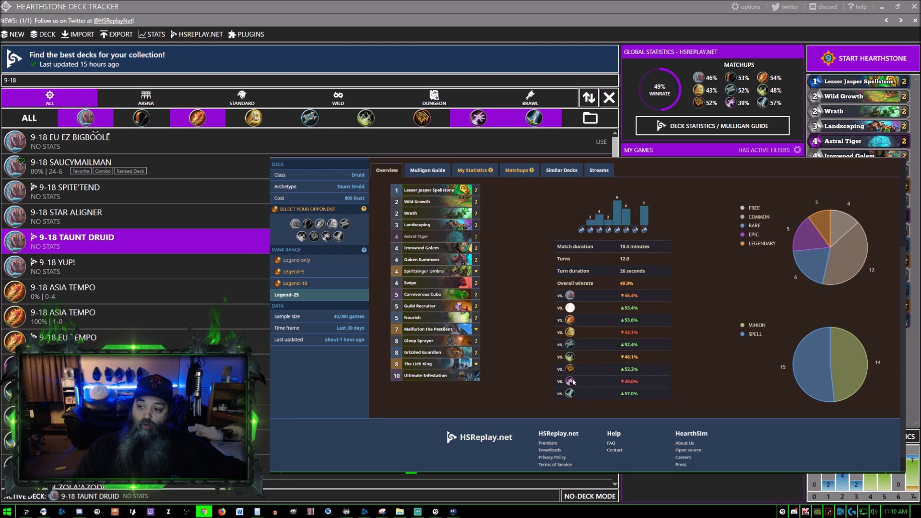
{"action": "left_click", "coordinate": [514, 171]}
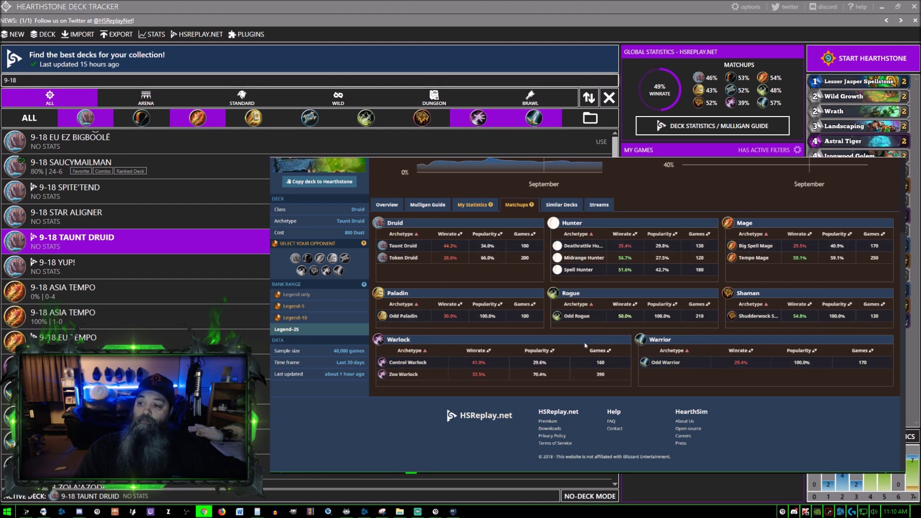
Leave the Taunt Druid deck, open the best performing Odd Rogue deck and examine its mulligan guide
{"action": "key", "text": "alt+Left"}
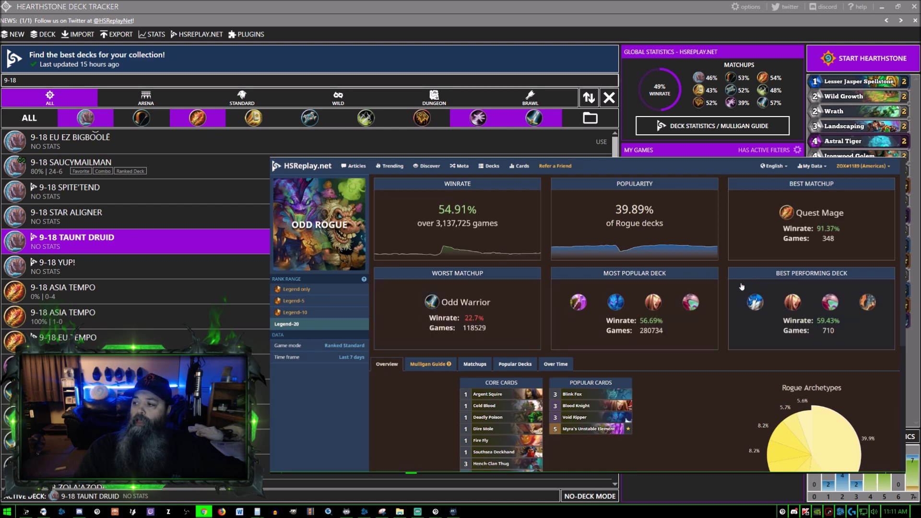
{"action": "left_click", "coordinate": [741, 286]}
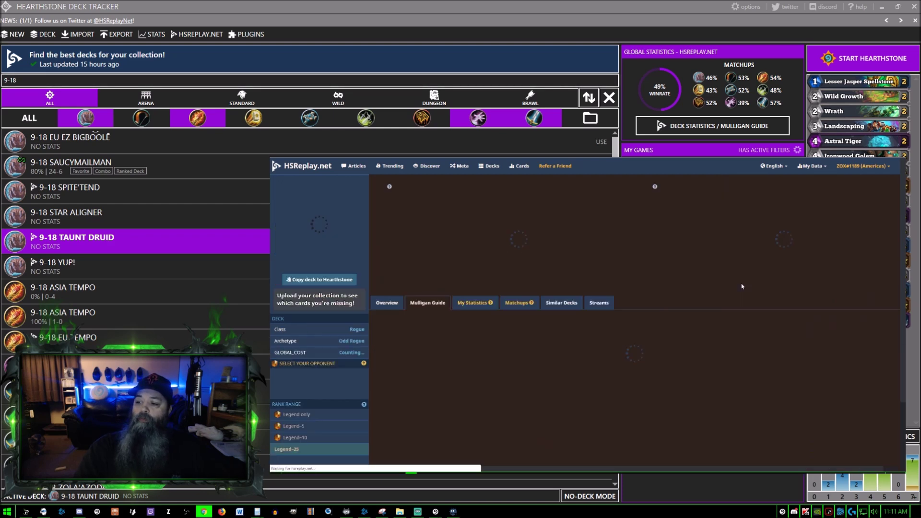
{"action": "scroll", "coordinate": [446, 275], "scroll_direction": "down", "scroll_amount": 2}
{"action": "scroll", "coordinate": [446, 275], "scroll_direction": "down", "scroll_amount": 1}
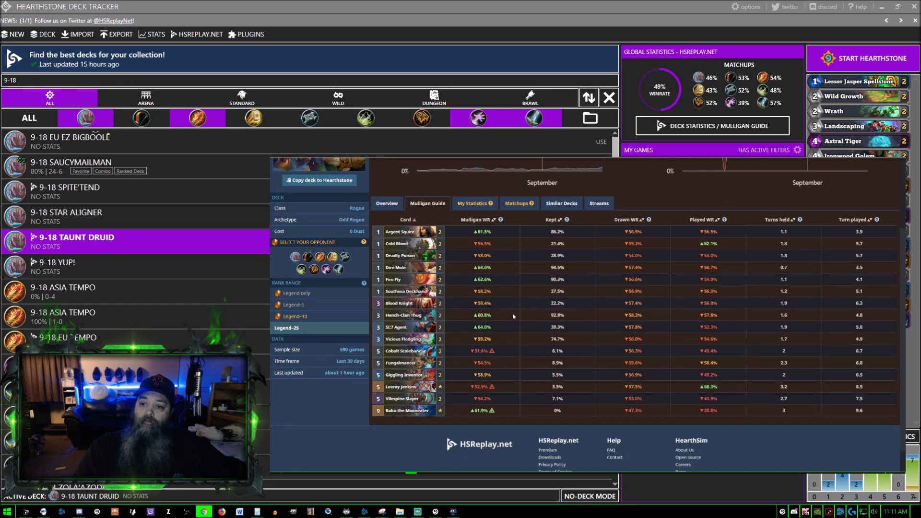
{"action": "mouse_move", "coordinate": [413, 291]}
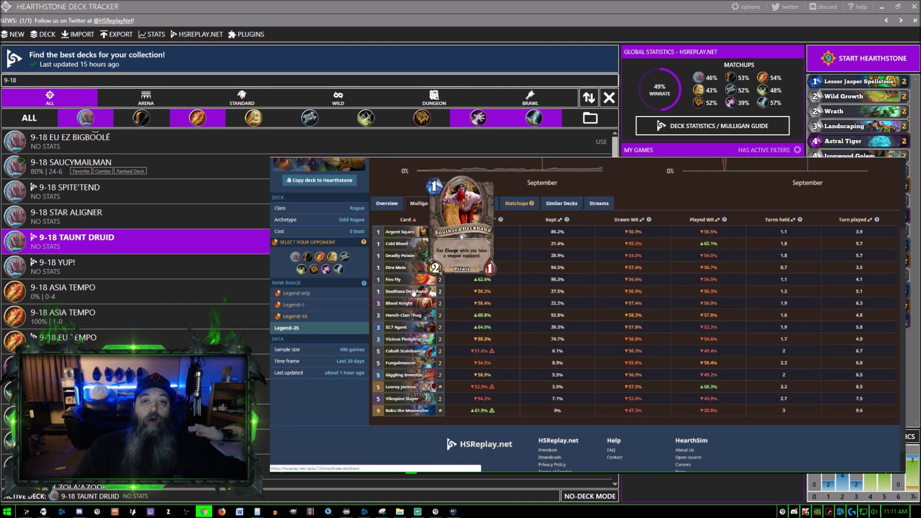
{"action": "scroll", "coordinate": [492, 332], "scroll_direction": "up", "scroll_amount": 2}
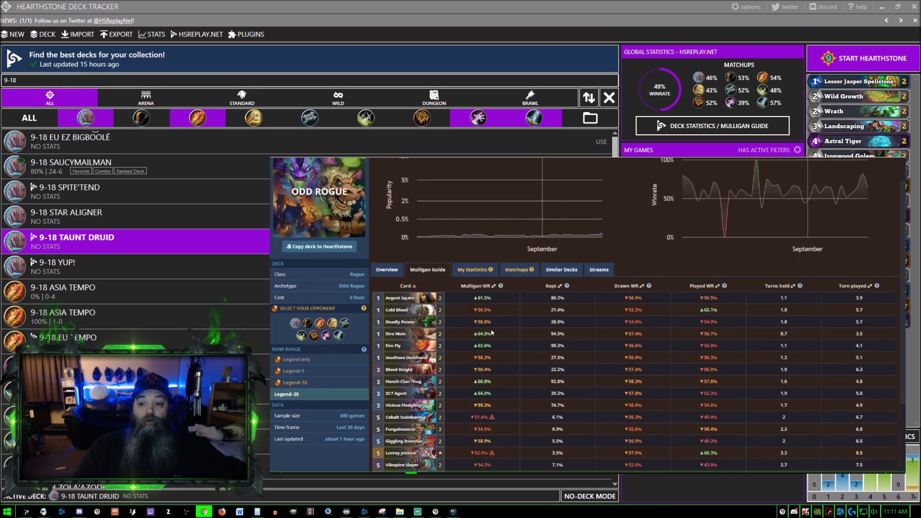
{"action": "scroll", "coordinate": [491, 332], "scroll_direction": "down", "scroll_amount": 1}
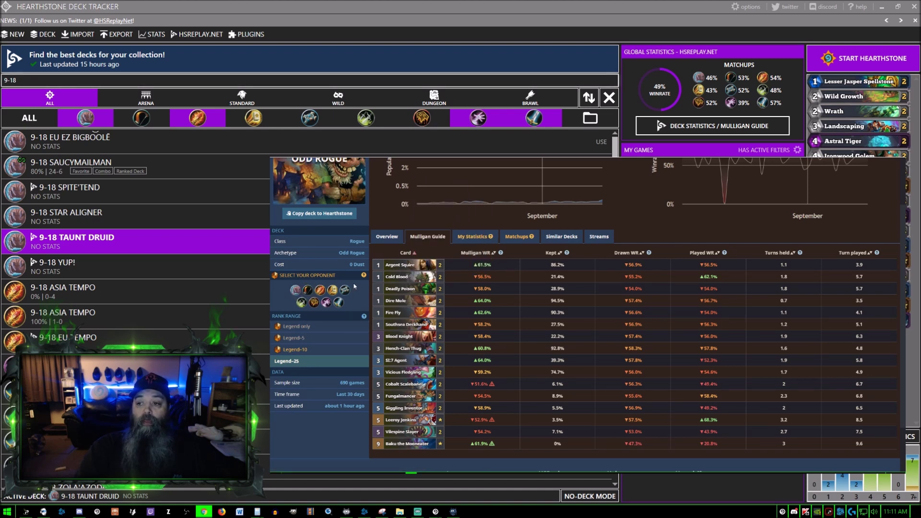
Compare the Odd Rogue mulligan guide, sorted by Kept rate, against Warrior and Priest opponents, ending on Priest
{"action": "mouse_move", "coordinate": [373, 341]}
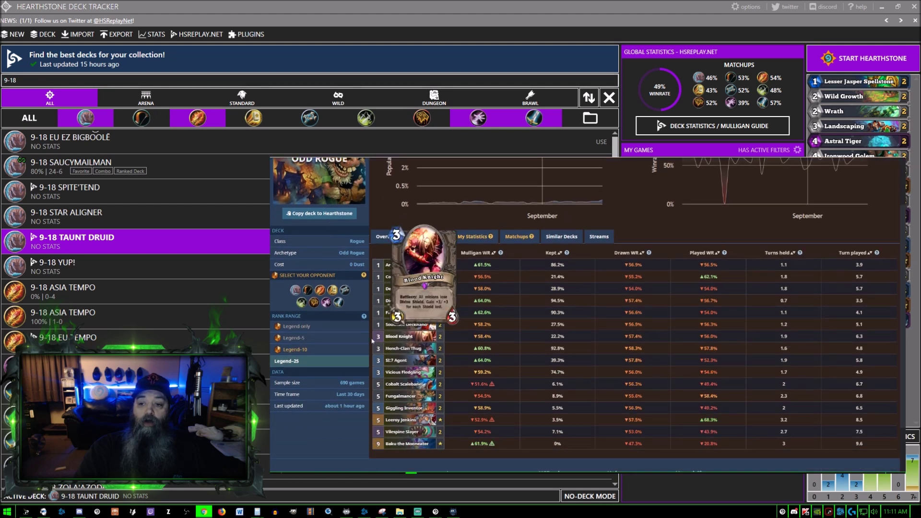
{"action": "left_click", "coordinate": [338, 303]}
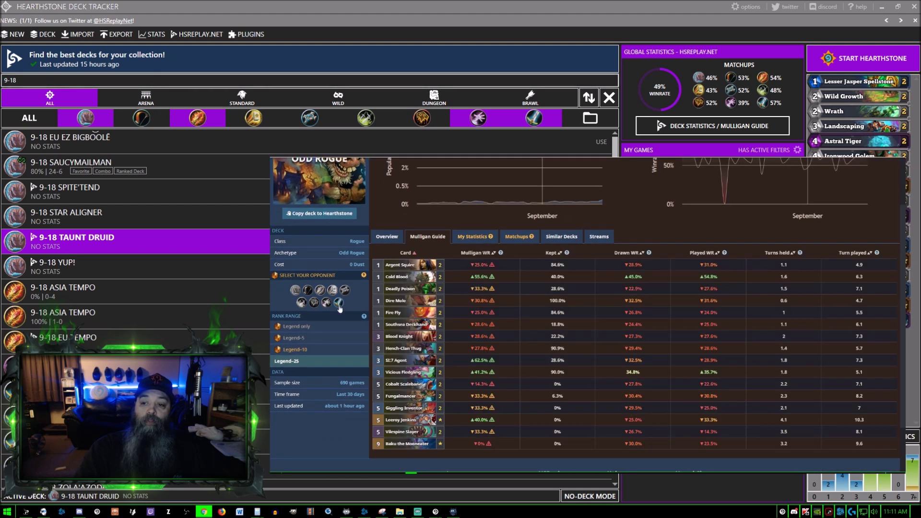
{"action": "left_click", "coordinate": [559, 254]}
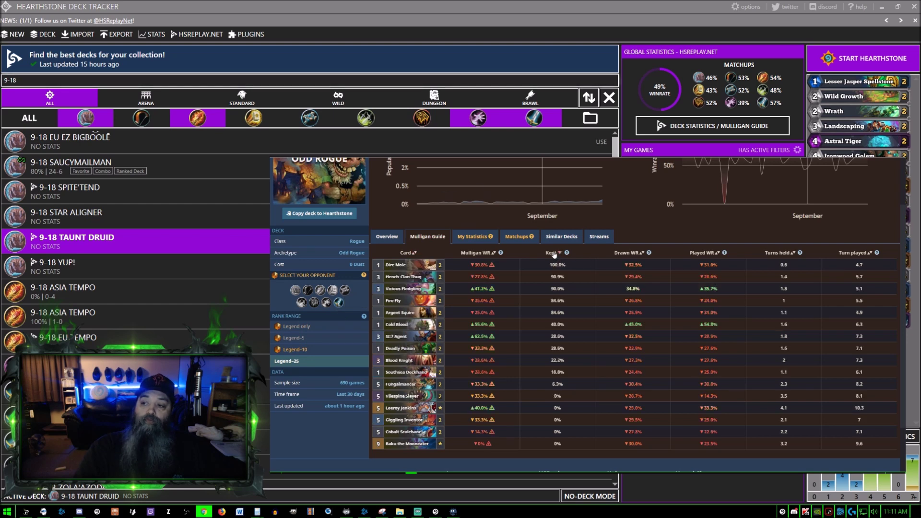
{"action": "mouse_move", "coordinate": [567, 255]}
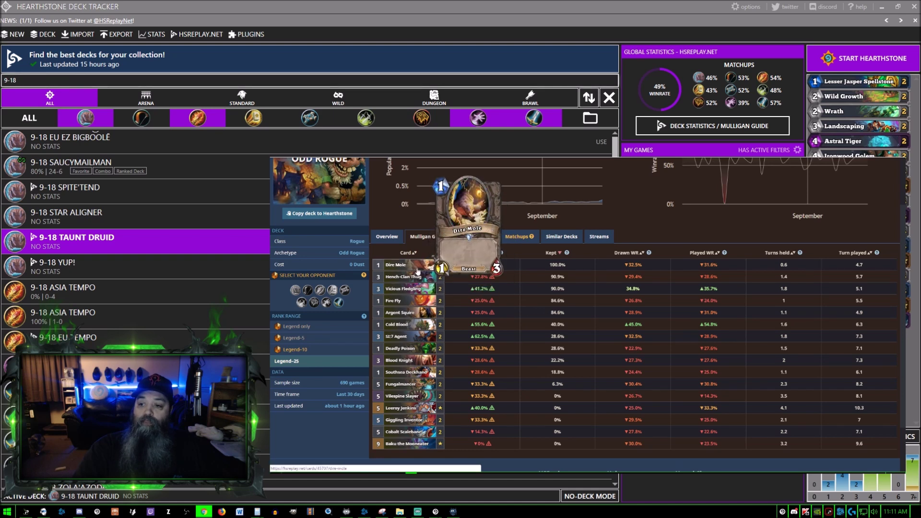
{"action": "mouse_move", "coordinate": [413, 308]}
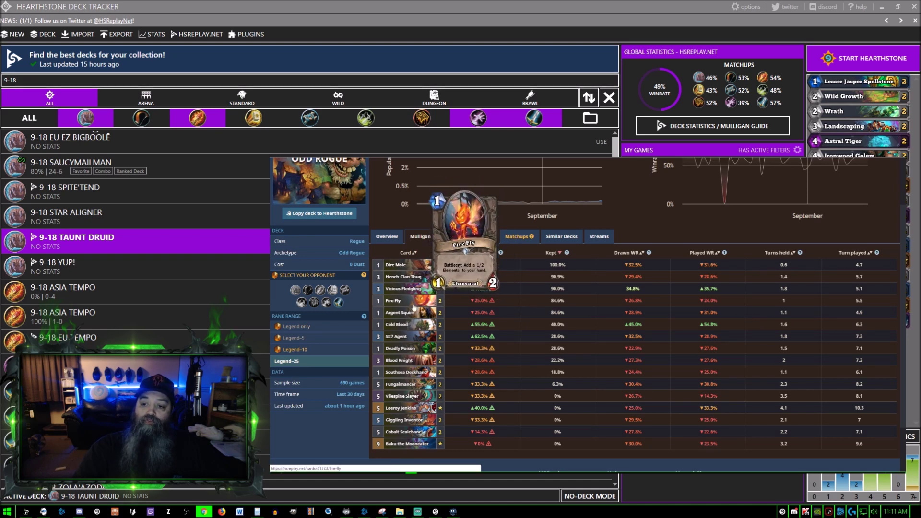
{"action": "left_click", "coordinate": [345, 290]}
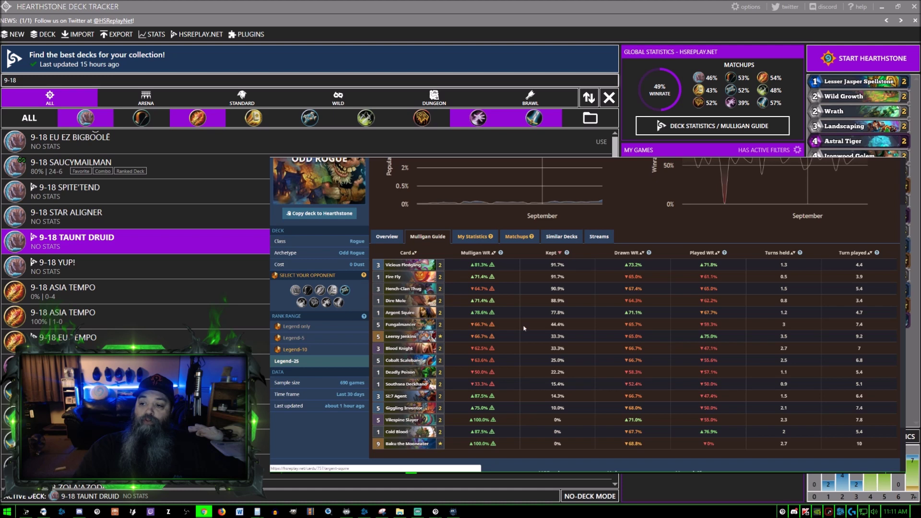